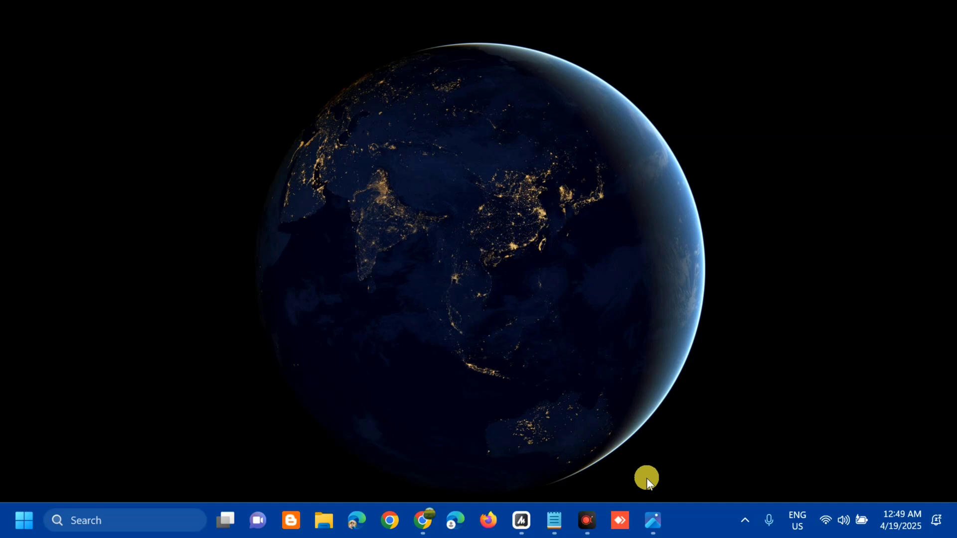
- Launch File Explorer by searching 'file explorer' from the Start menu
{"action": "left_click", "coordinate": [651, 521]}
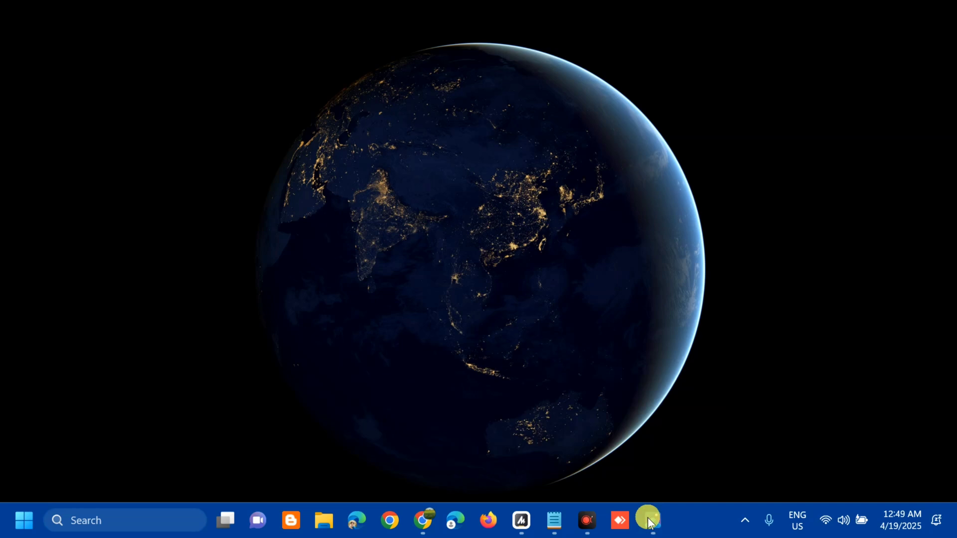
{"action": "left_click", "coordinate": [24, 521]}
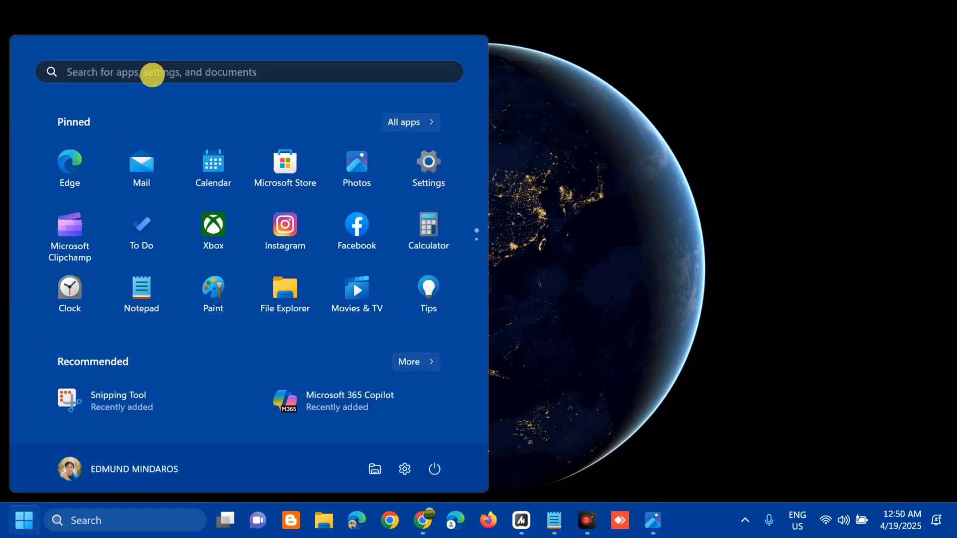
{"action": "left_click", "coordinate": [155, 72]}
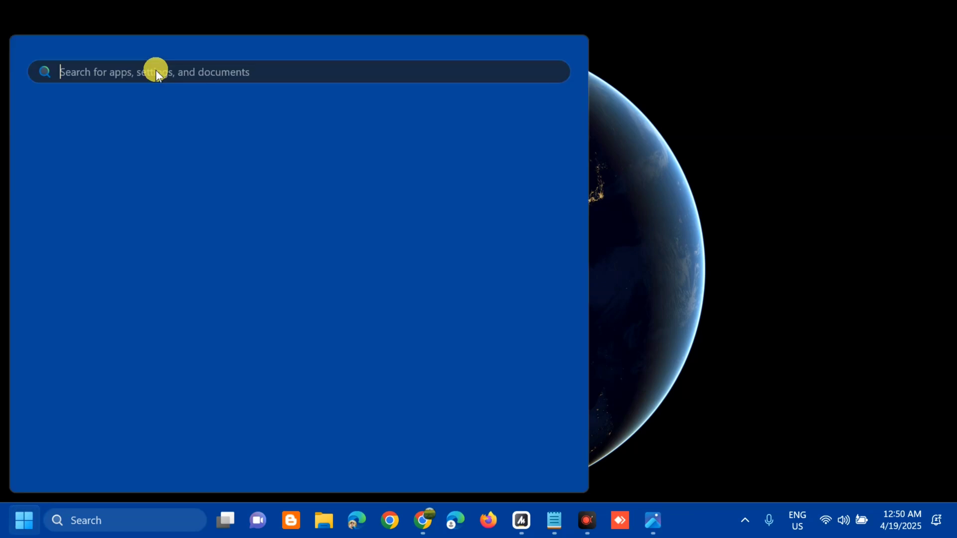
{"action": "type", "text": "file"}
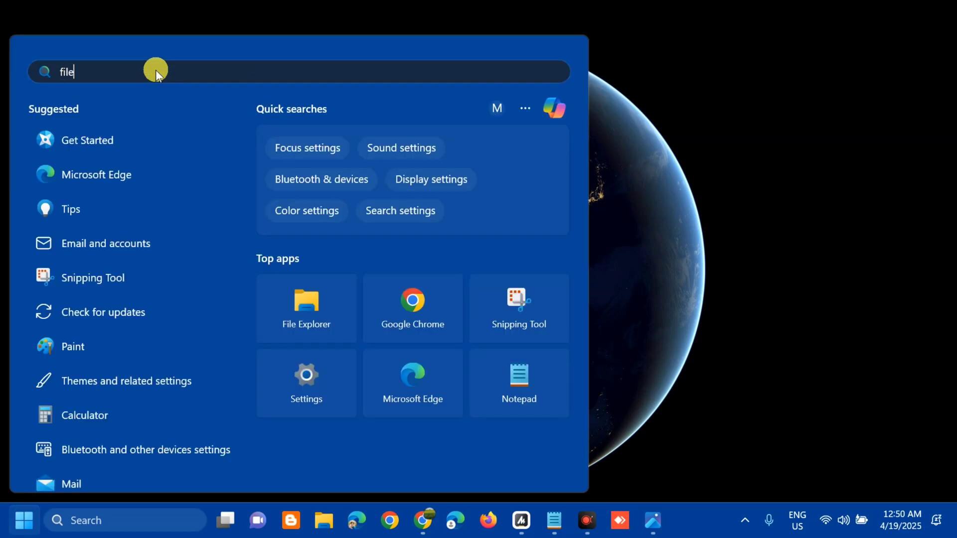
{"action": "type", "text": " explorer"}
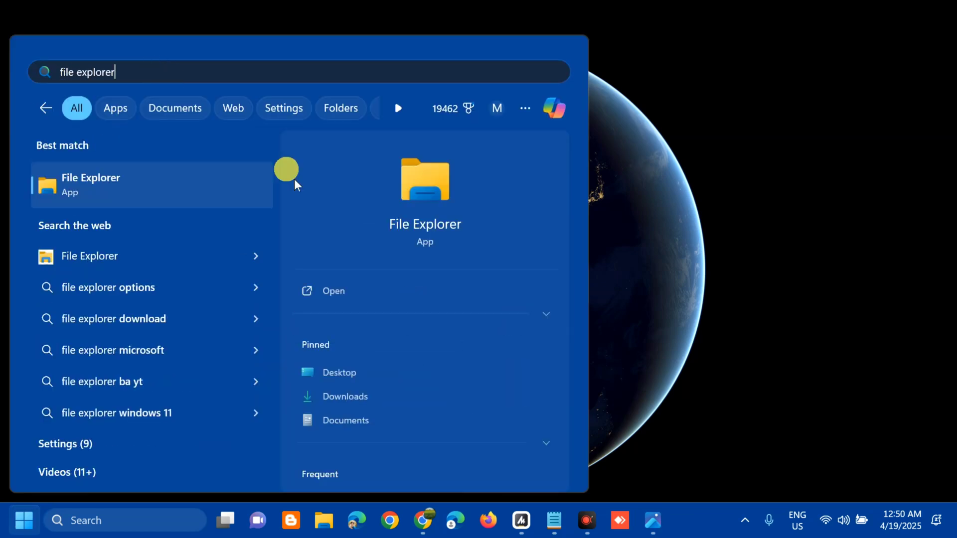
{"action": "left_click", "coordinate": [331, 287]}
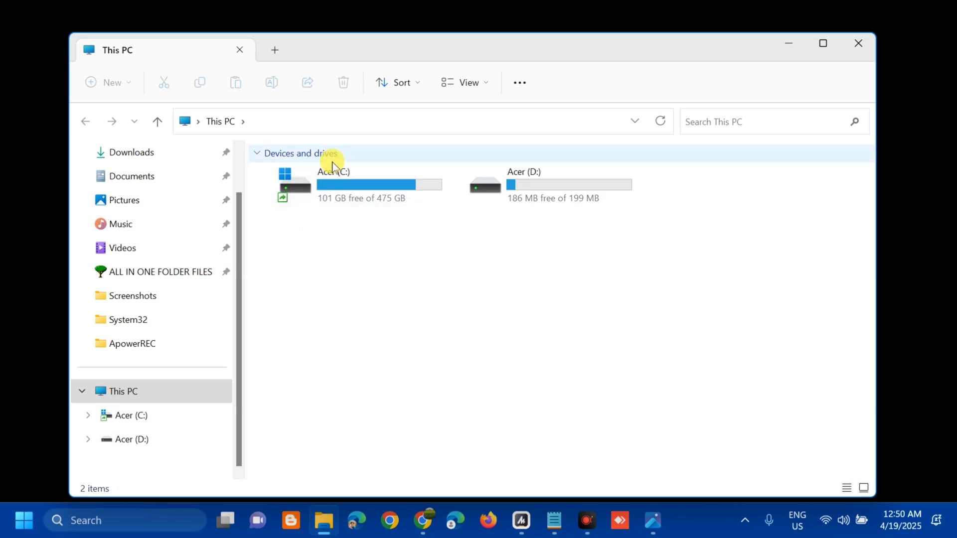
- Browse from Acer (C:) into Program Files and then the Microsoft folder
{"action": "mouse_move", "coordinate": [359, 198]}
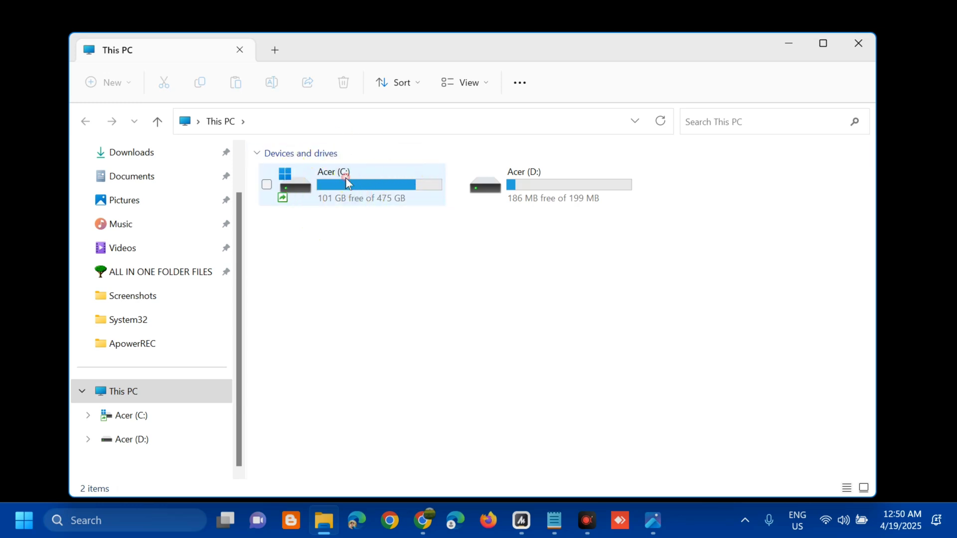
{"action": "left_click", "coordinate": [346, 180]}
{"action": "double_click", "coordinate": [346, 178]}
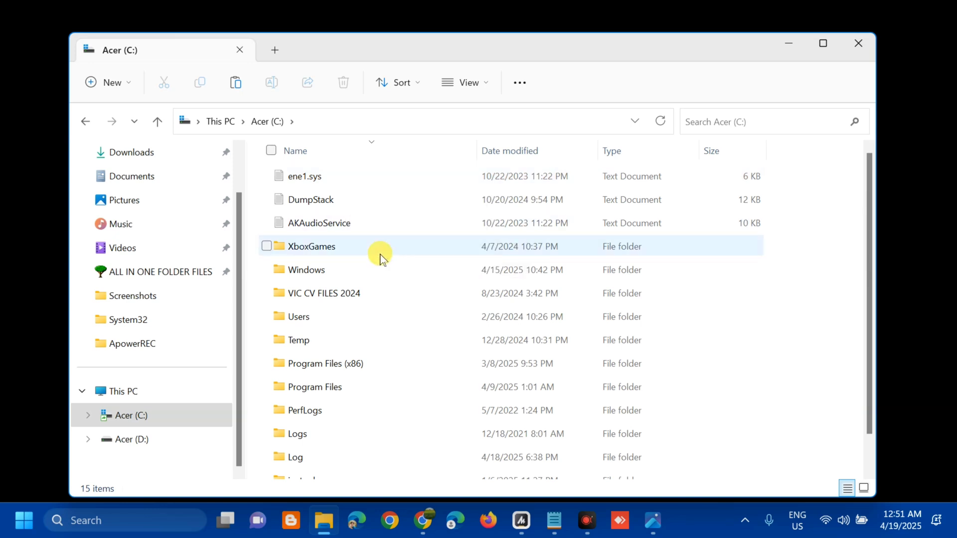
{"action": "scroll", "coordinate": [380, 257], "scroll_direction": "down", "scroll_amount": 1}
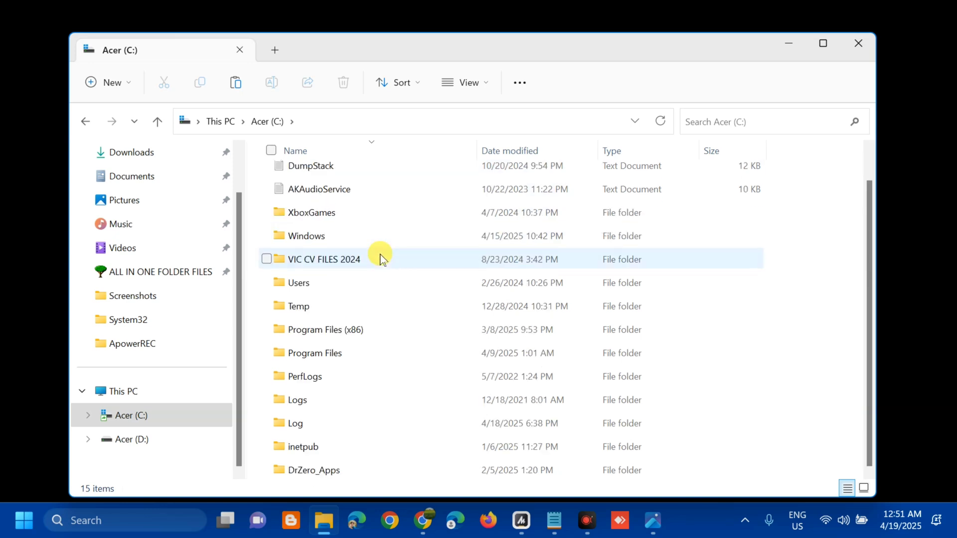
{"action": "left_click", "coordinate": [370, 355]}
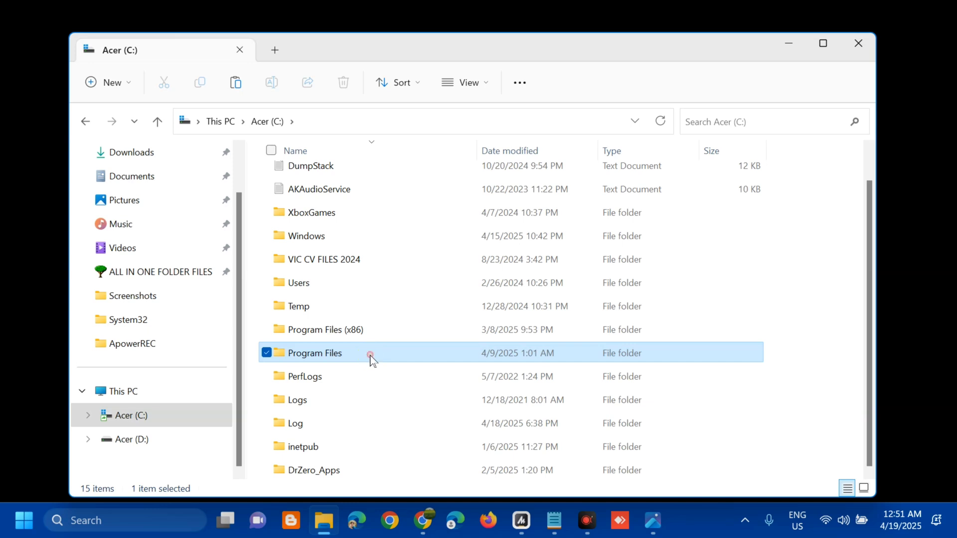
{"action": "double_click", "coordinate": [370, 355]}
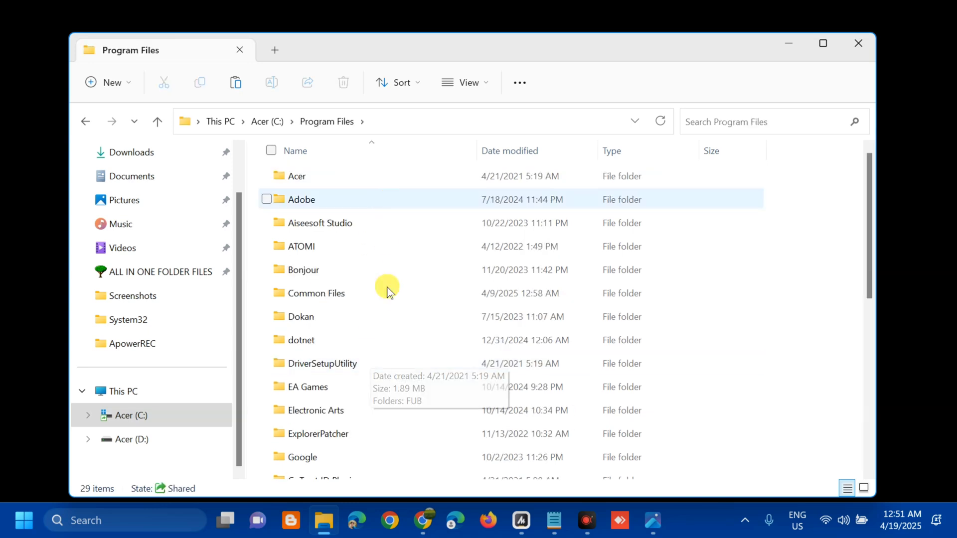
{"action": "scroll", "coordinate": [375, 326], "scroll_direction": "down", "scroll_amount": 5}
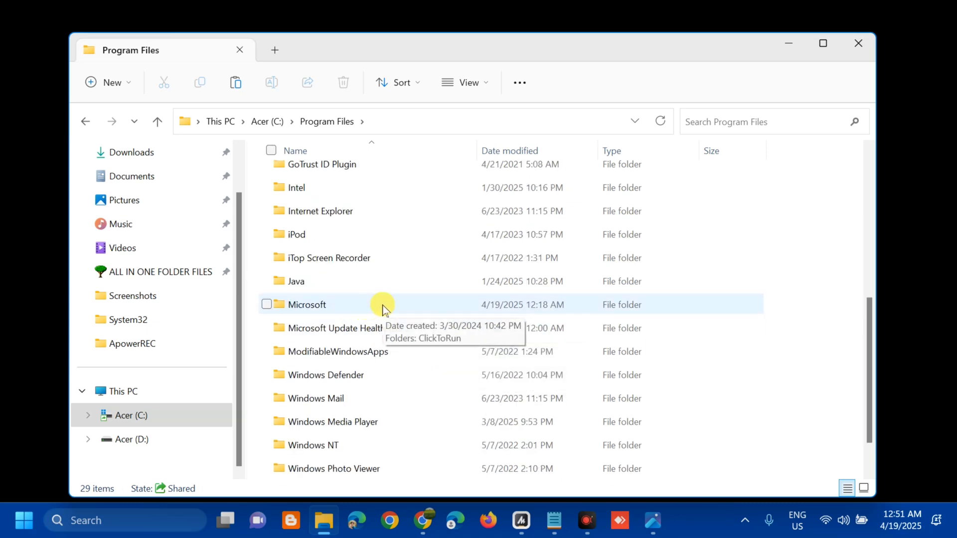
{"action": "left_click", "coordinate": [383, 307]}
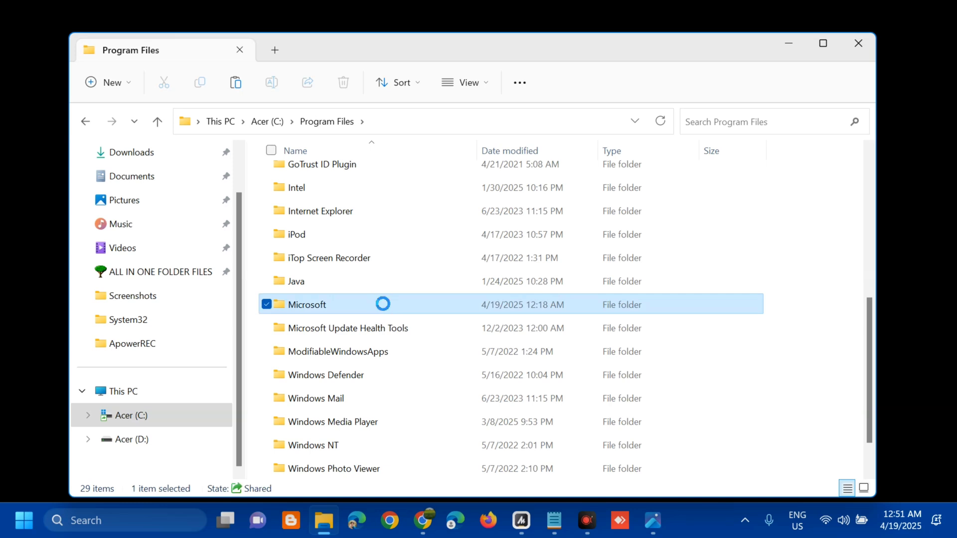
{"action": "double_click", "coordinate": [383, 307]}
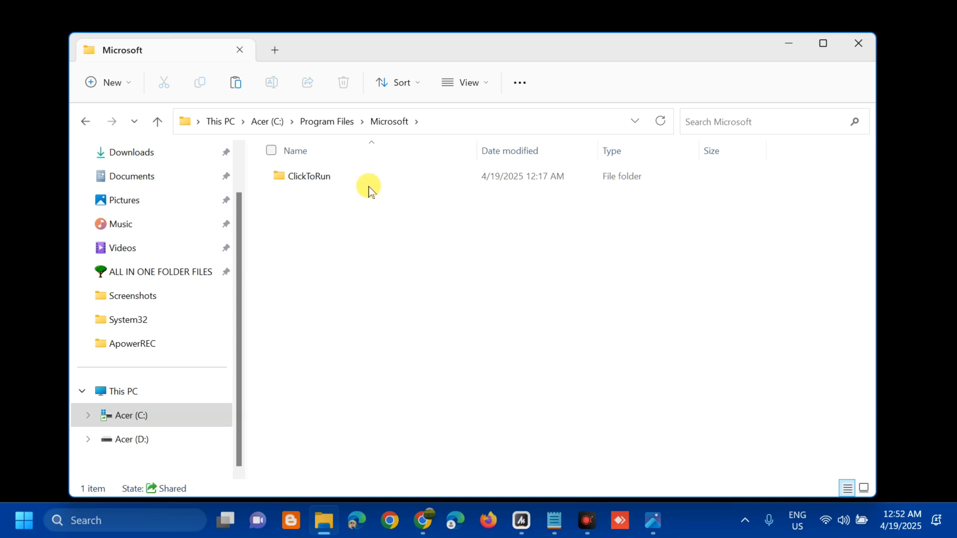
- Delete the ClickToRun folder from C:\Program Files\Microsoft and close File Explorer
{"action": "left_click", "coordinate": [355, 179]}
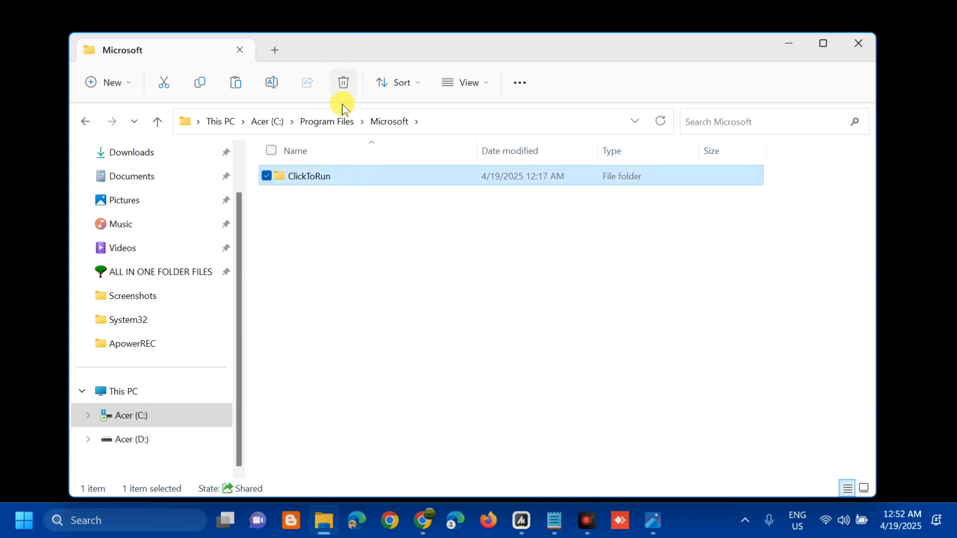
{"action": "left_click", "coordinate": [365, 176]}
{"action": "right_click", "coordinate": [365, 177]}
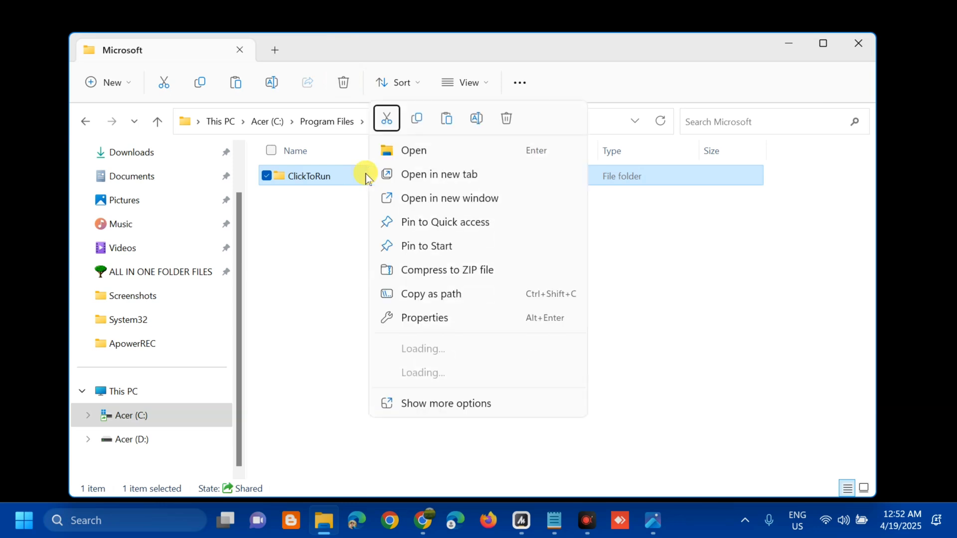
{"action": "left_click", "coordinate": [506, 119]}
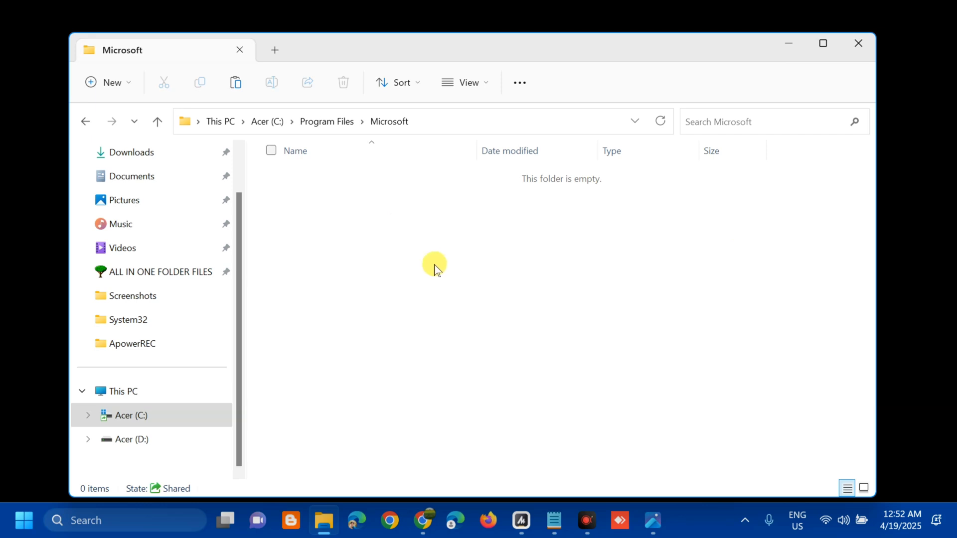
{"action": "left_click", "coordinate": [855, 40]}
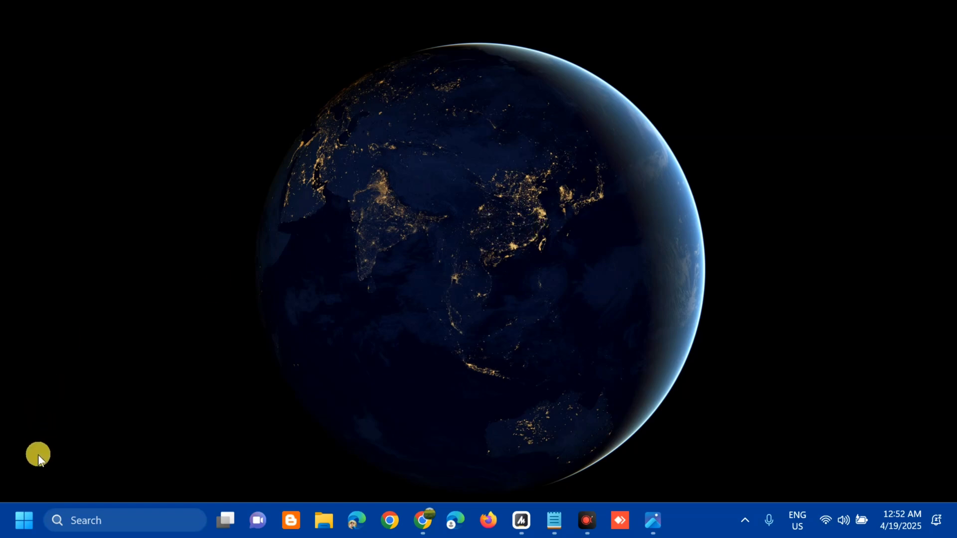
- Launch Control Panel through a Start menu search for 'control panel'
{"action": "left_click", "coordinate": [23, 520]}
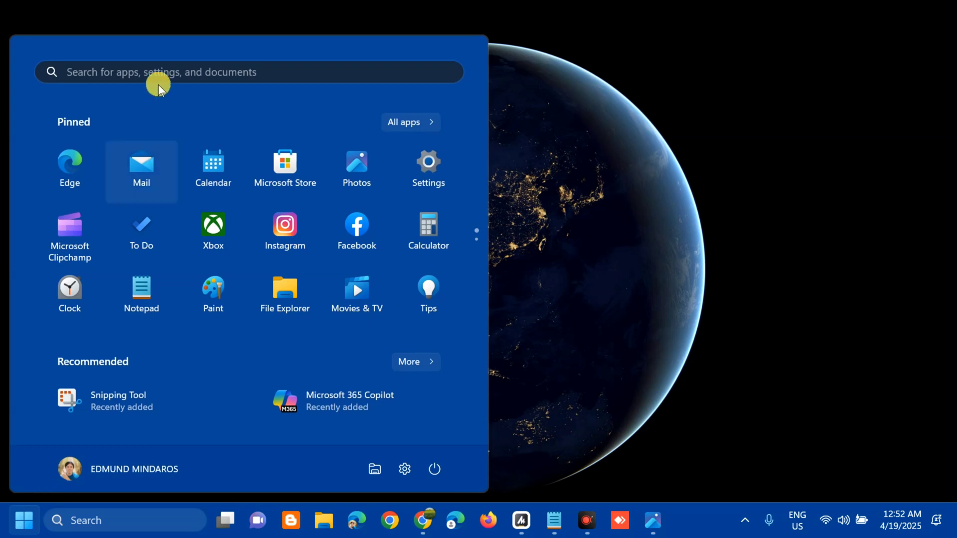
{"action": "left_click", "coordinate": [163, 69]}
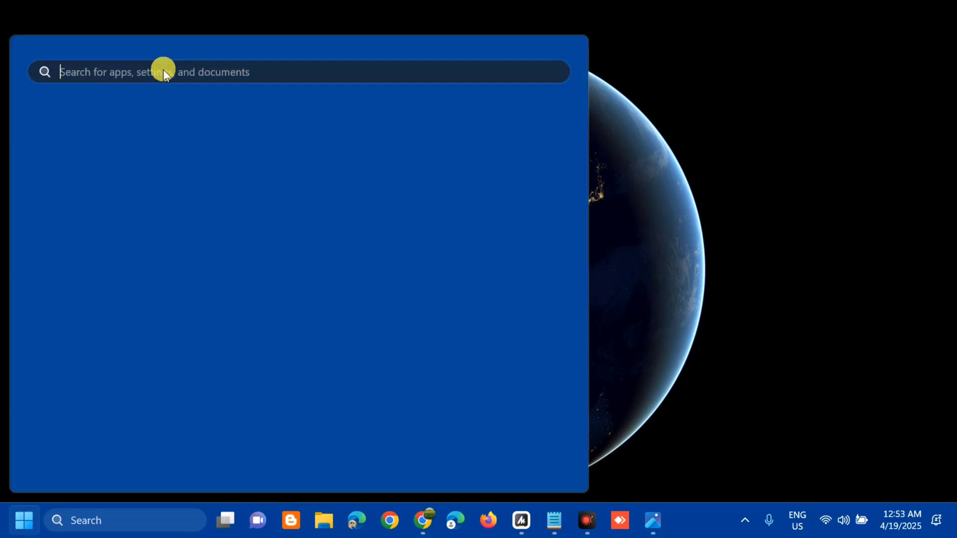
{"action": "type", "text": "control panel"}
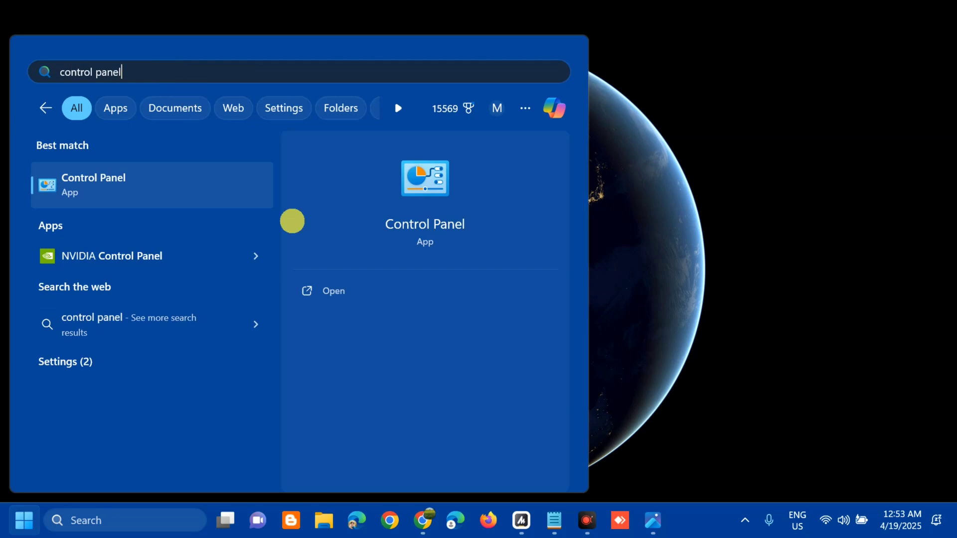
{"action": "left_click", "coordinate": [334, 291]}
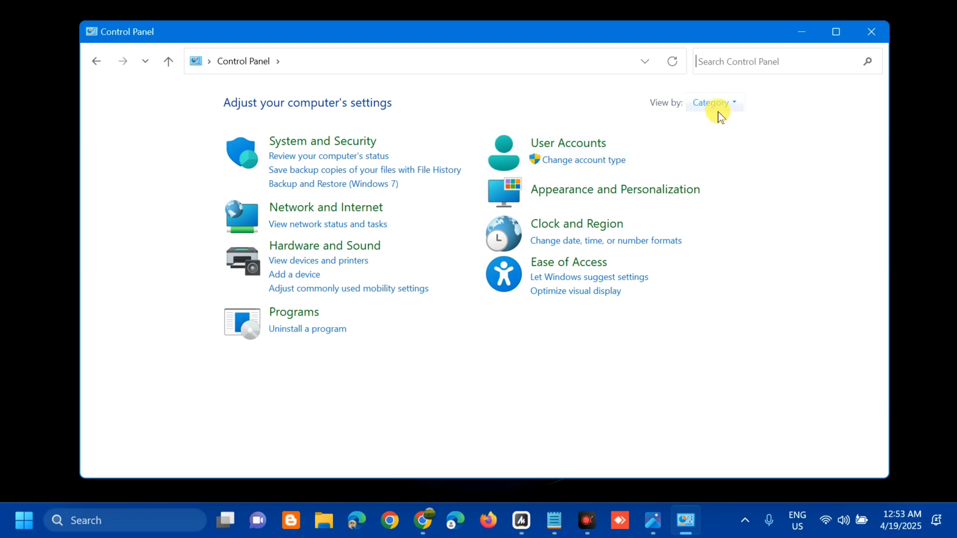
- Switch Control Panel to Large icons view and open Programs and Features
{"action": "left_click", "coordinate": [733, 104]}
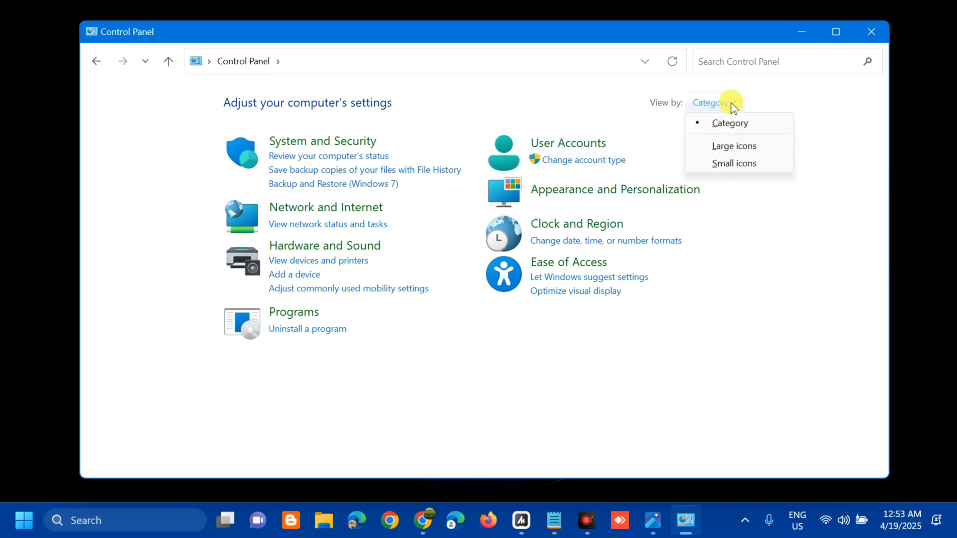
{"action": "left_click", "coordinate": [739, 149]}
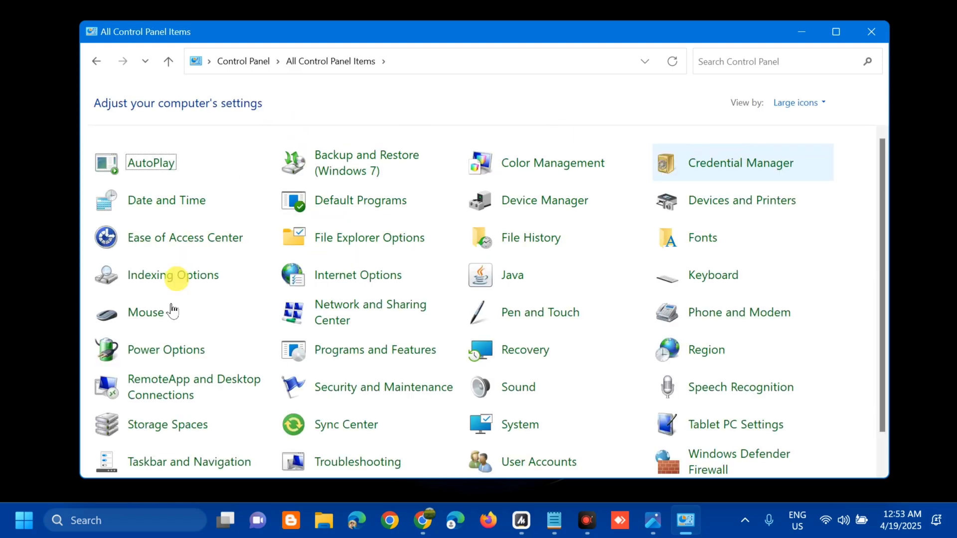
{"action": "left_click", "coordinate": [380, 355]}
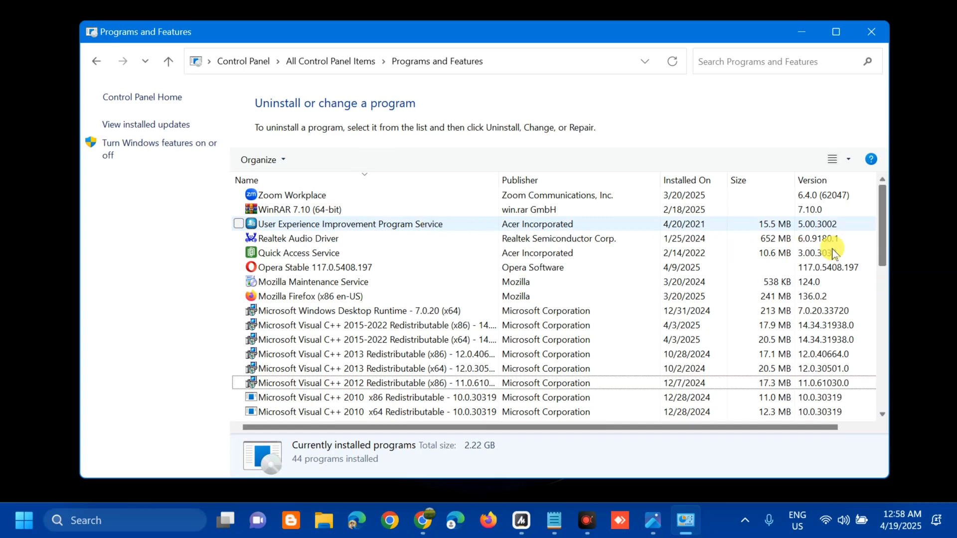
- Open the Change setup for Microsoft Visual C++ 2013 Redistributable (x64)
{"action": "left_click_drag", "start_coordinate": [880, 249], "coordinate": [879, 275]}
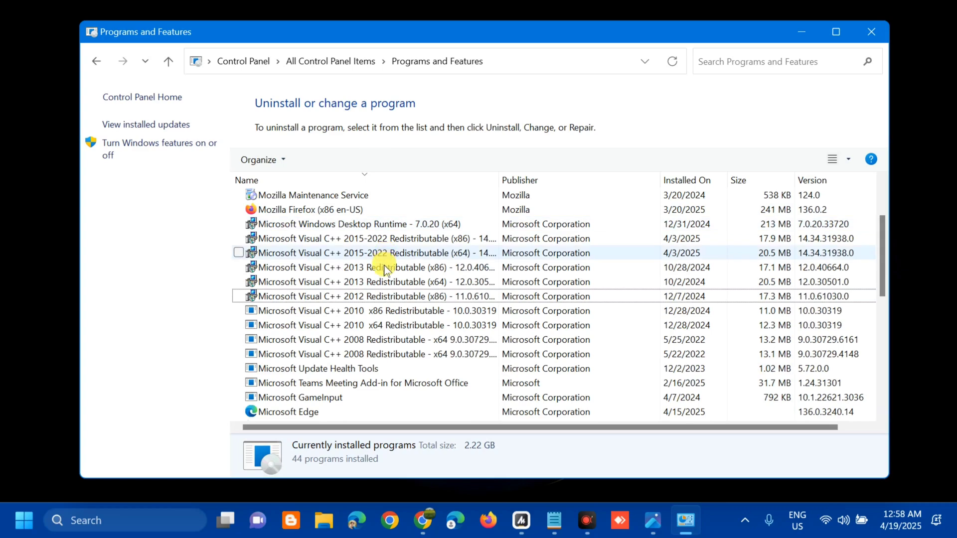
{"action": "left_click", "coordinate": [403, 283]}
{"action": "right_click", "coordinate": [408, 285]}
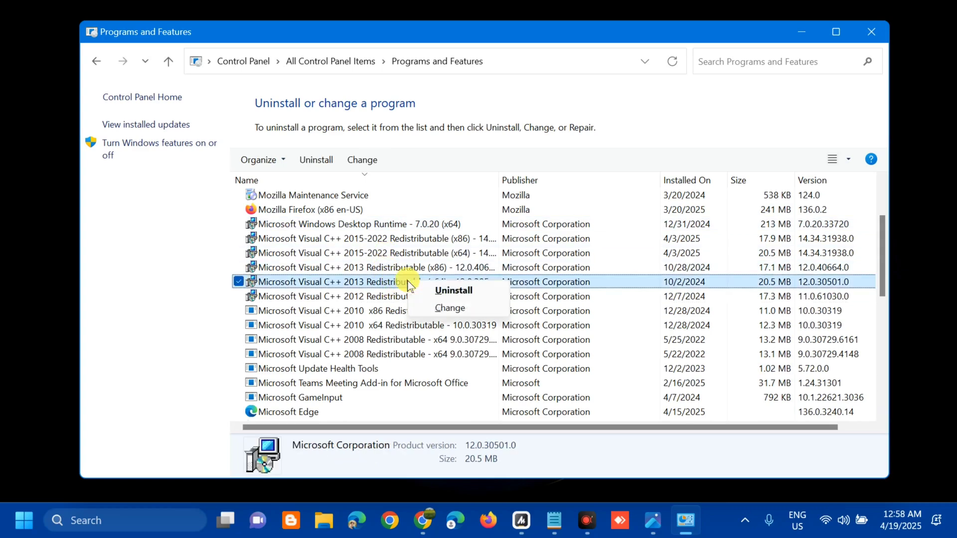
{"action": "left_click", "coordinate": [445, 308]}
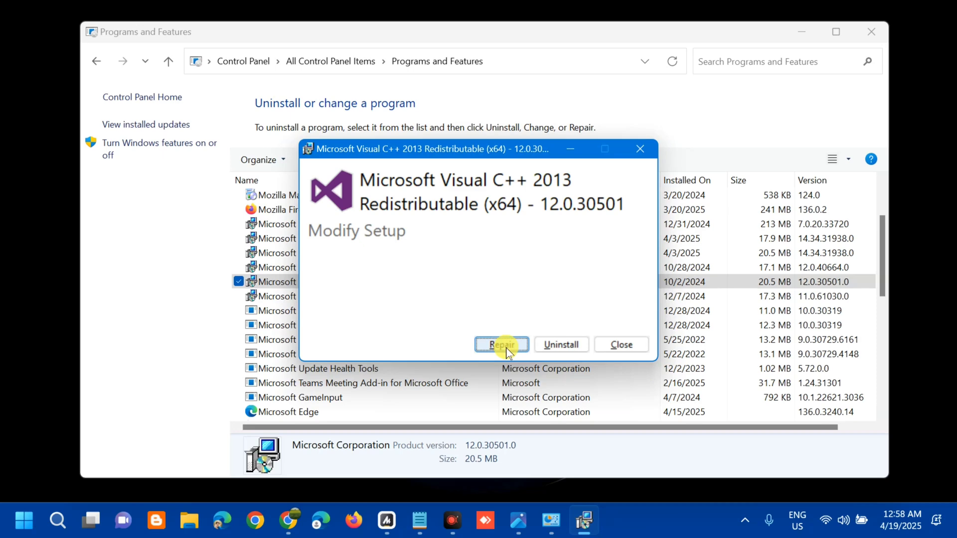
- Cancel the Visual C++ 2013 setup, confirming Yes, and close Programs and Features
{"action": "left_click", "coordinate": [620, 345]}
{"action": "left_click", "coordinate": [525, 310]}
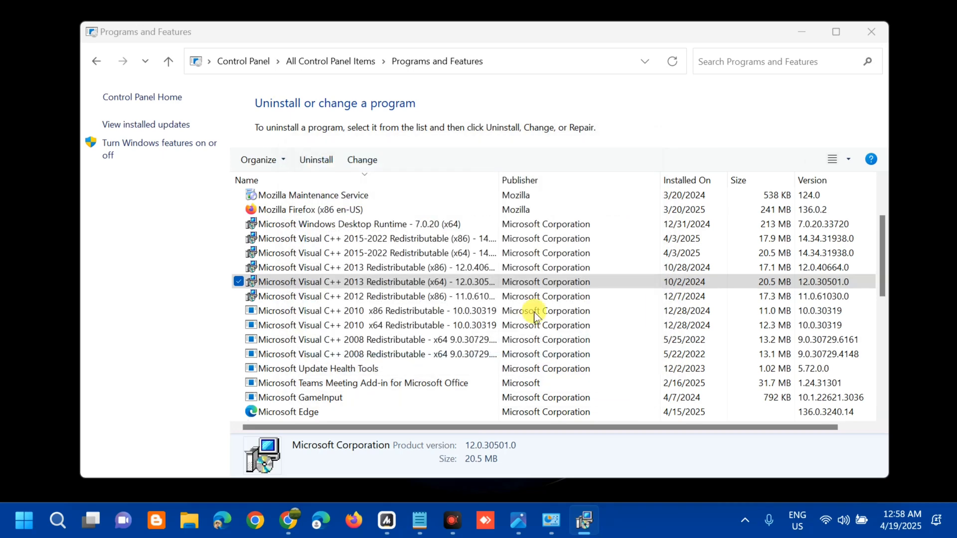
{"action": "left_click", "coordinate": [871, 32]}
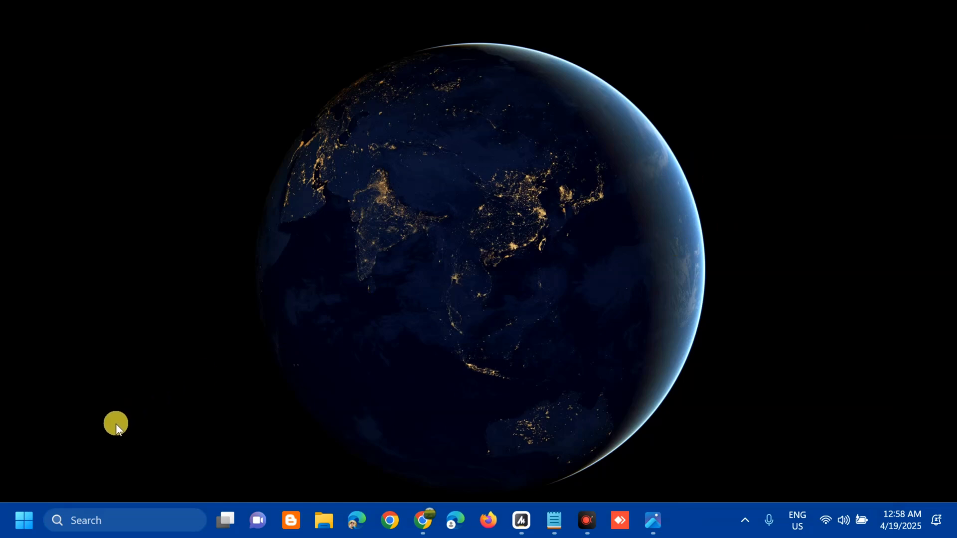
- Search 'cmd' in Start and run Command Prompt as administrator
{"action": "left_click", "coordinate": [23, 520]}
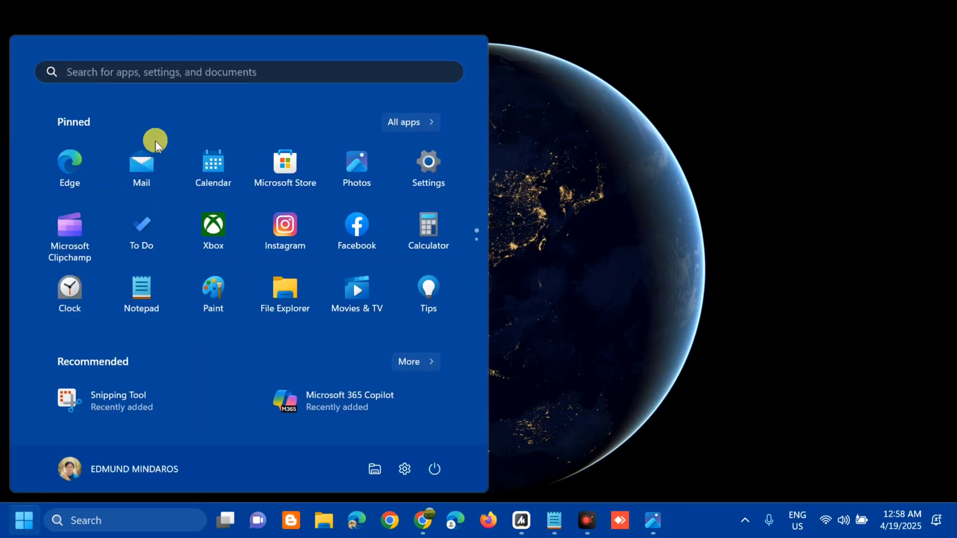
{"action": "left_click", "coordinate": [168, 71]}
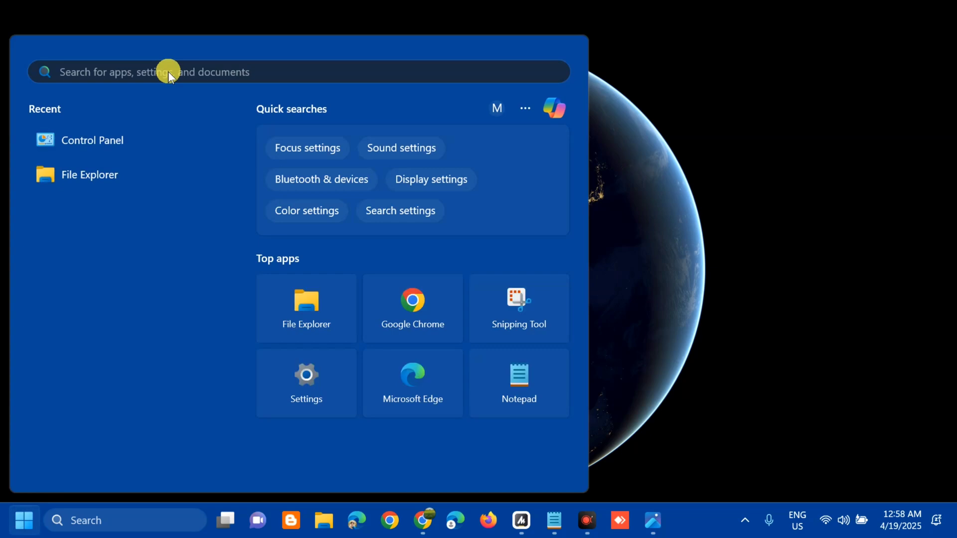
{"action": "type", "text": "cmd"}
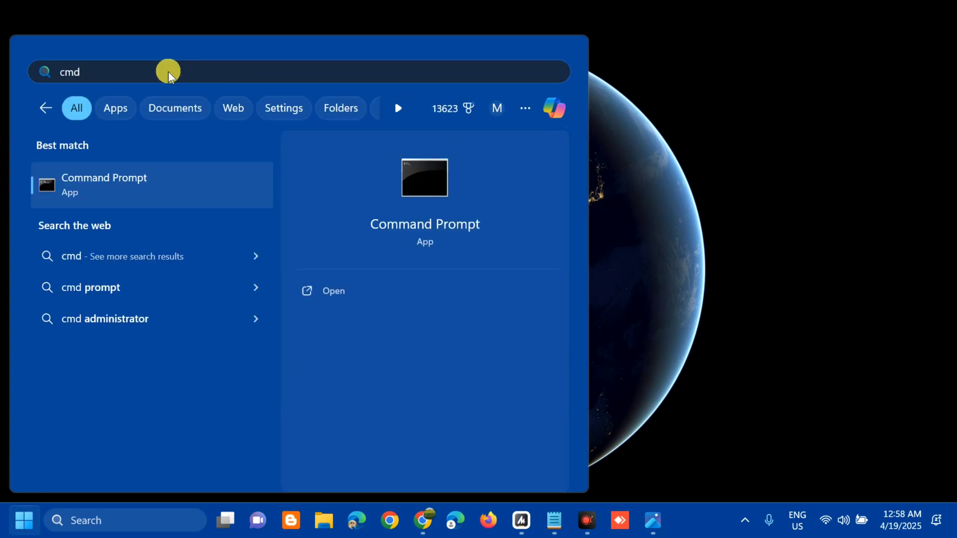
{"action": "right_click", "coordinate": [181, 191]}
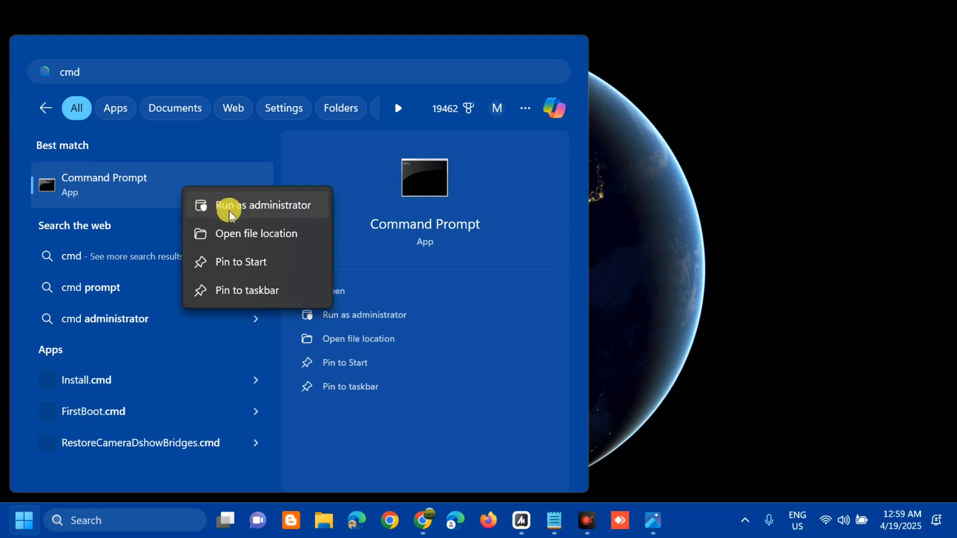
{"action": "left_click", "coordinate": [244, 205]}
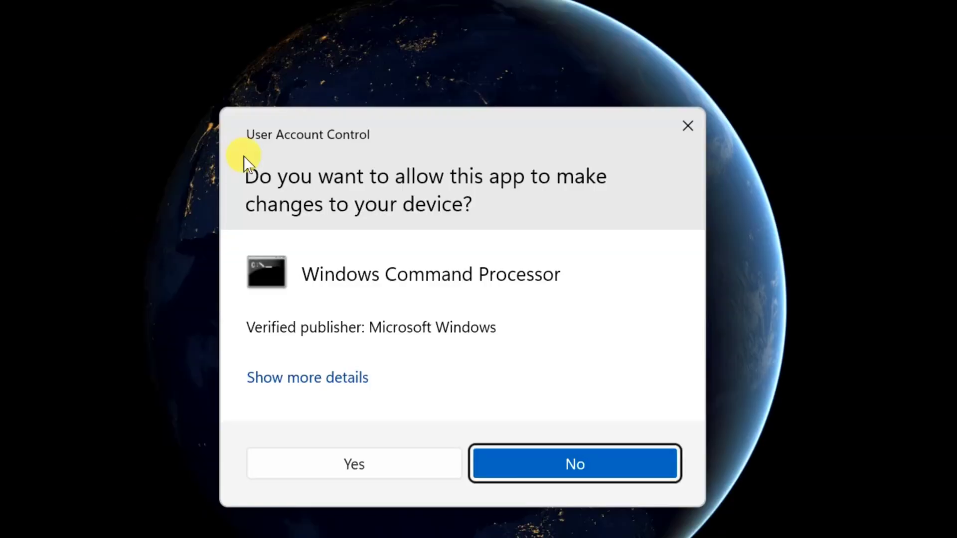
- Approve UAC, run sfc /scannow until verification is 100% complete, then close Command Prompt
{"action": "left_click", "coordinate": [371, 463]}
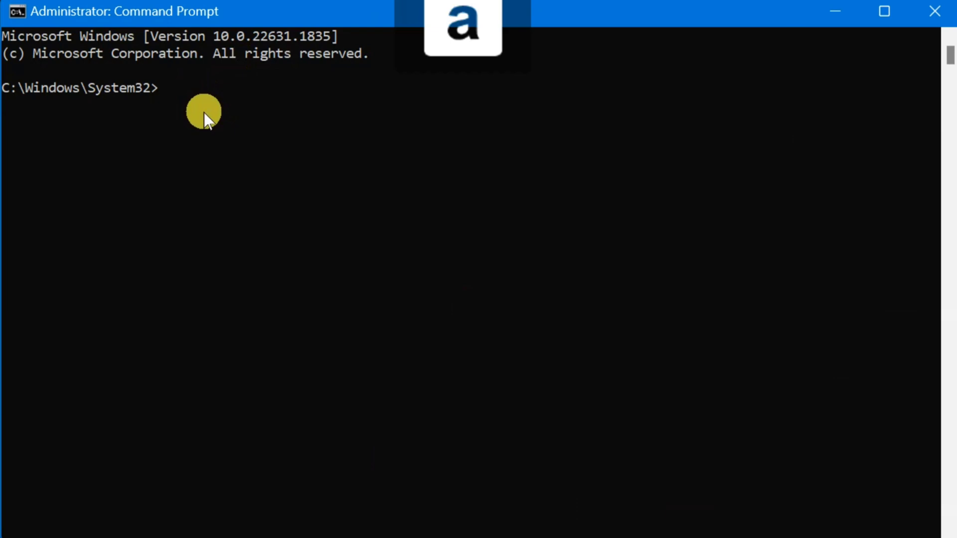
{"action": "type", "text": "sfc /sc"}
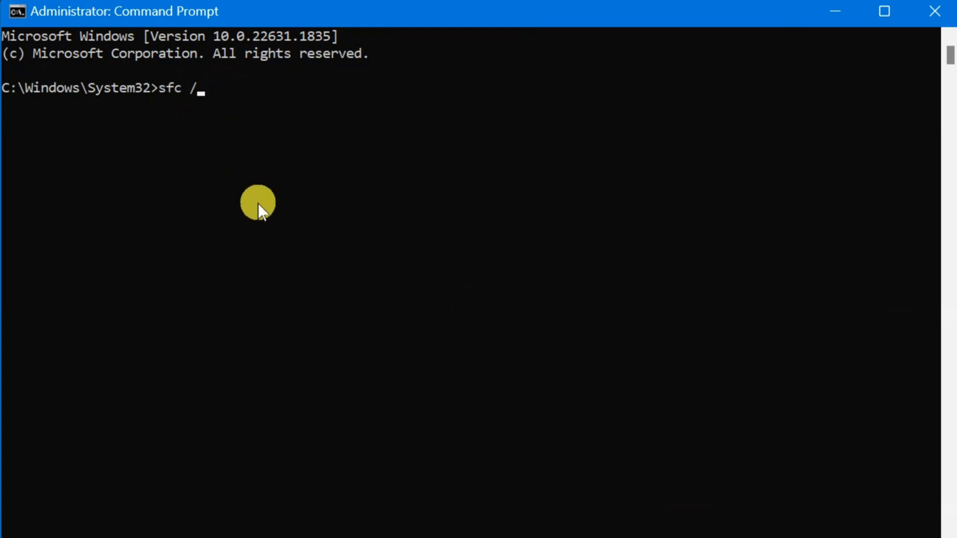
{"action": "type", "text": "annow"}
{"action": "key", "text": "Return"}
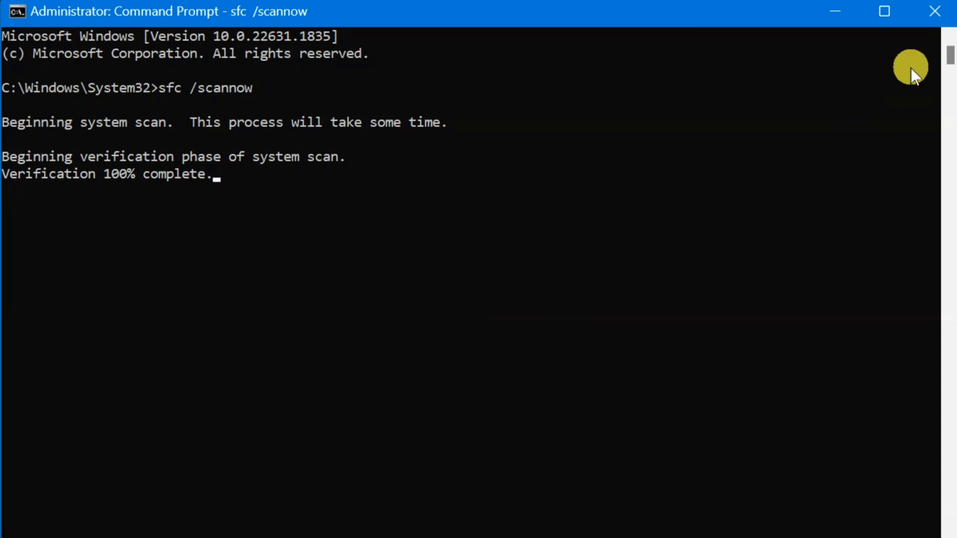
{"action": "left_click", "coordinate": [934, 16]}
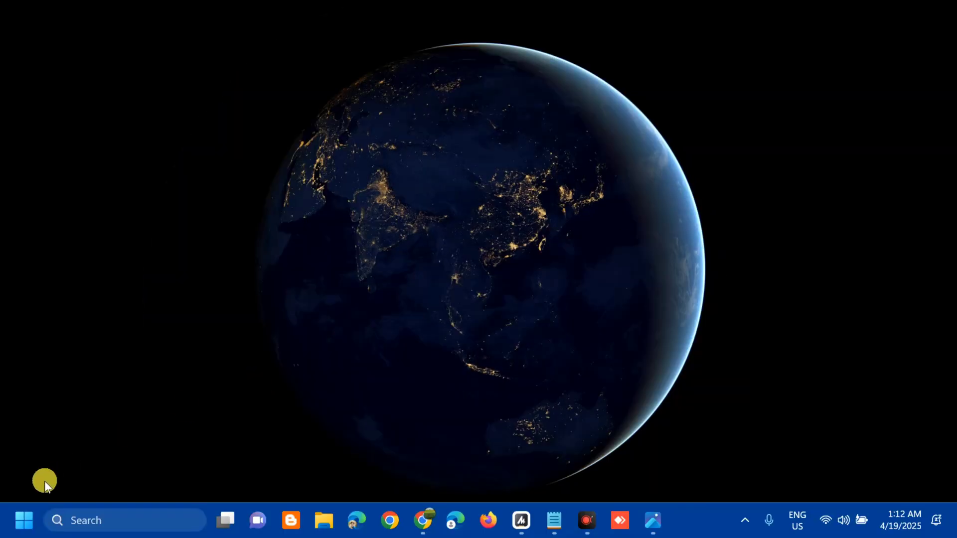
{"action": "left_click", "coordinate": [22, 521]}
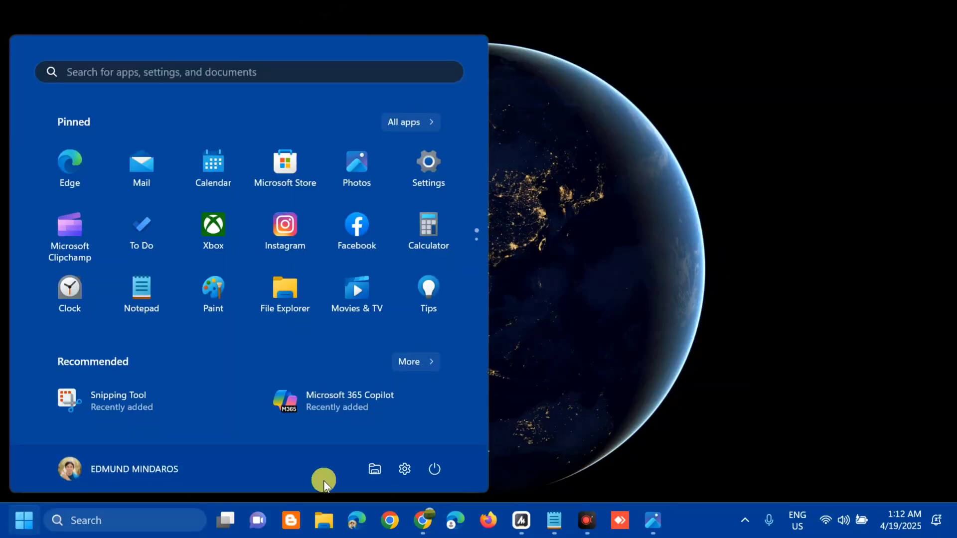
{"action": "left_click", "coordinate": [436, 469]}
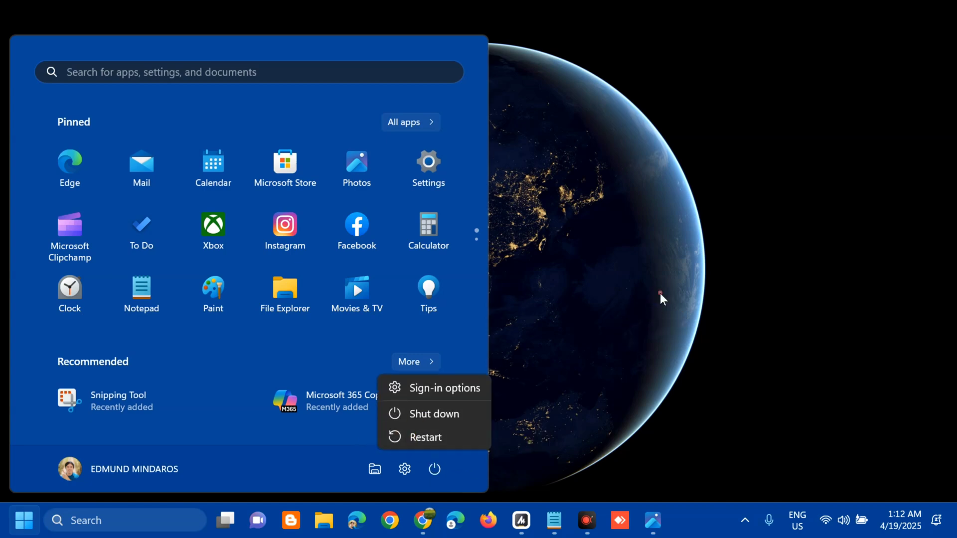
{"action": "left_click", "coordinate": [660, 290]}
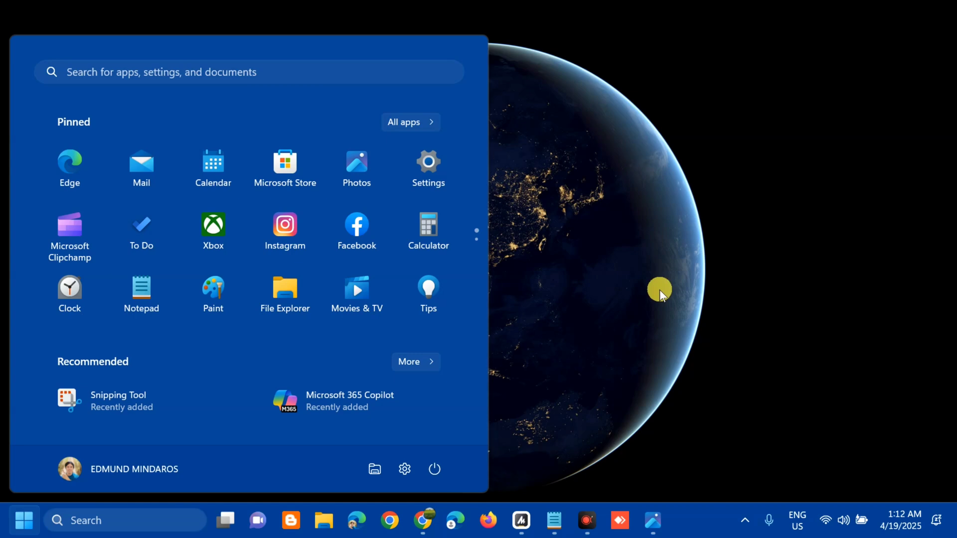
{"action": "left_click", "coordinate": [659, 289]}
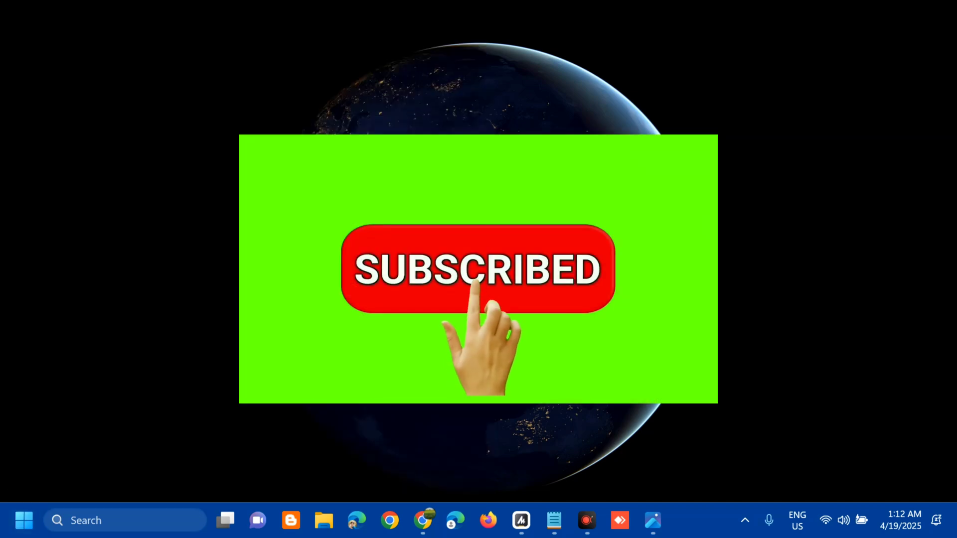